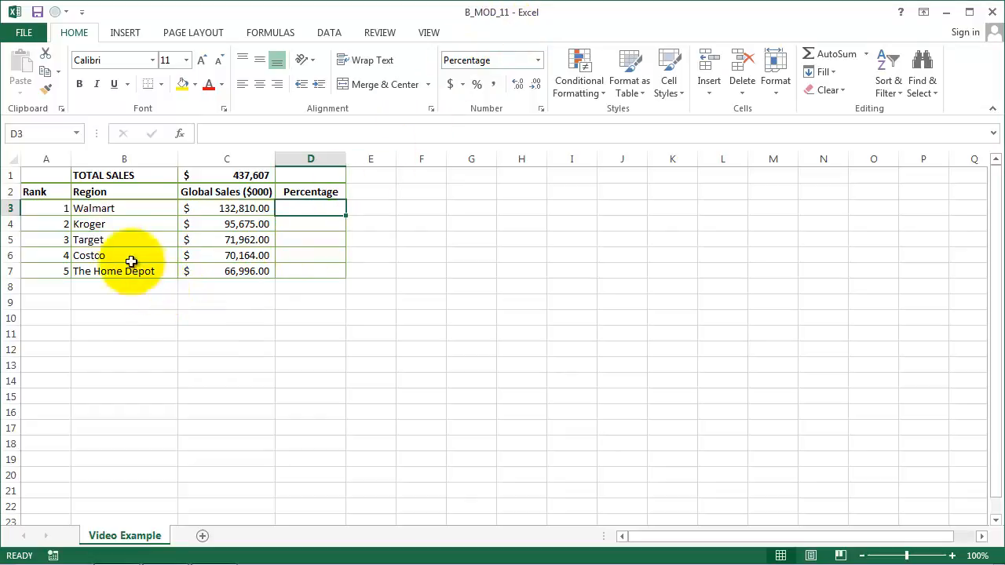
Step: Review the retailer names, their global sales in C3:C7, and the formula behind the total sales in C1
drag(113, 208, 122, 274)
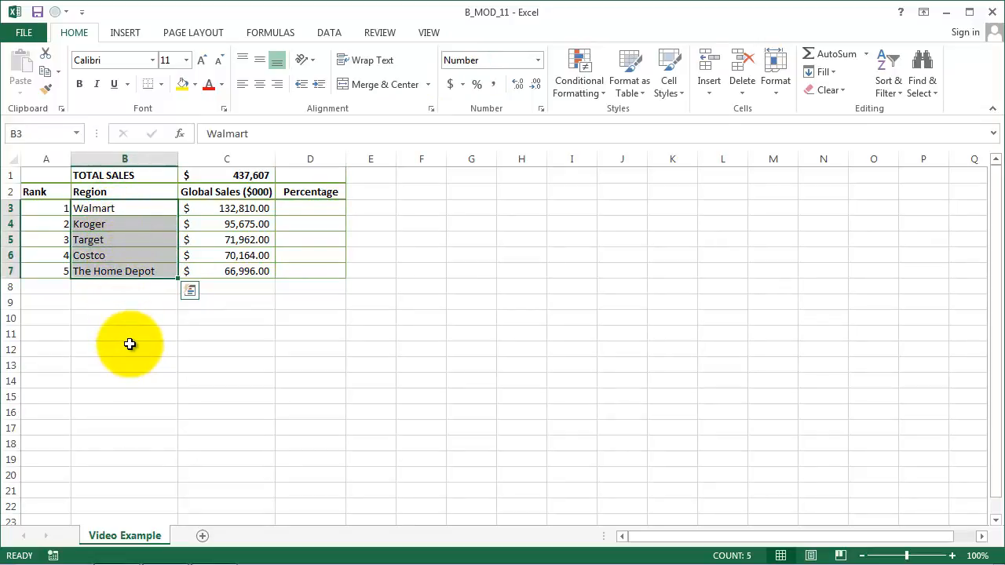
click(249, 207)
drag(249, 208, 261, 271)
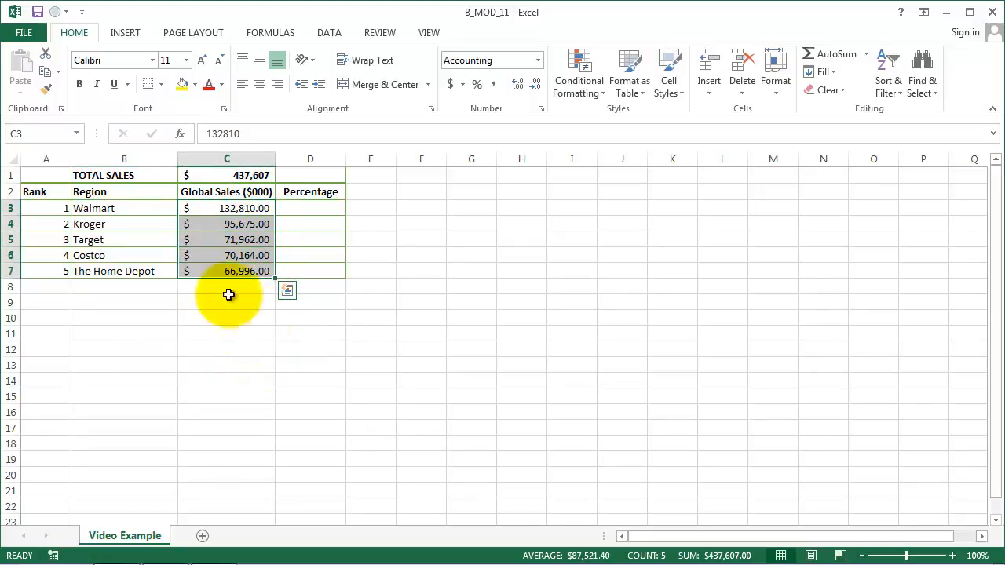
click(6, 175)
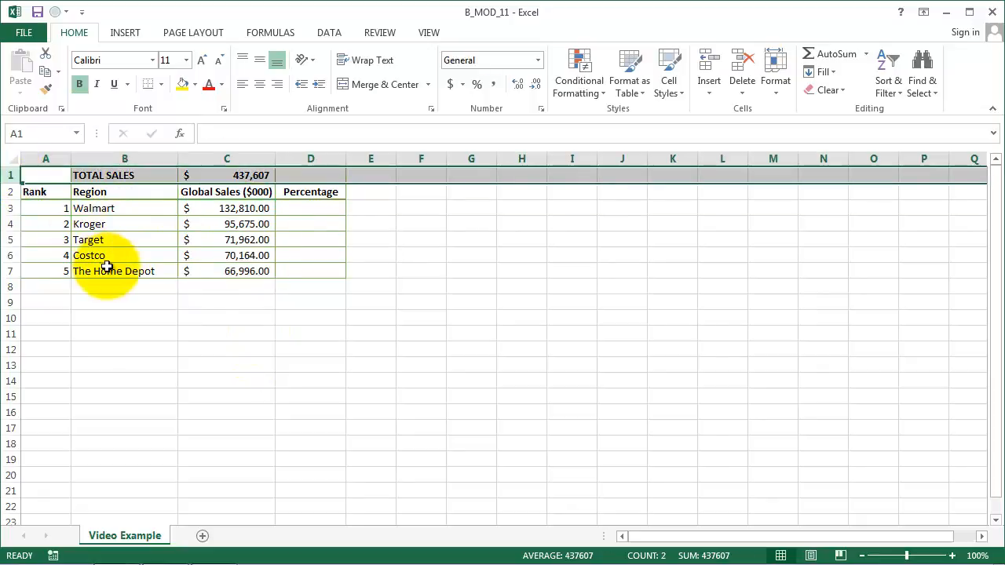
click(155, 172)
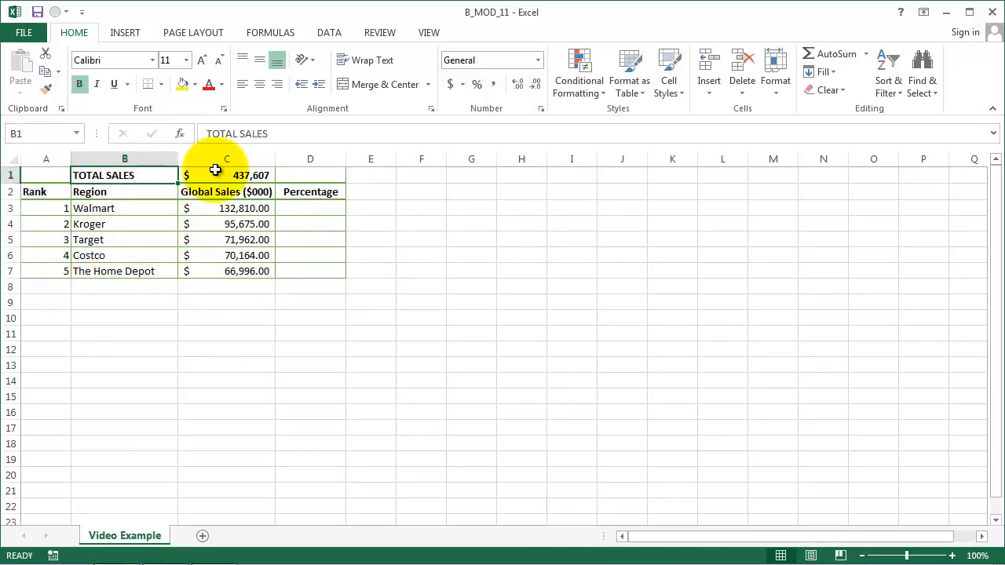
click(216, 173)
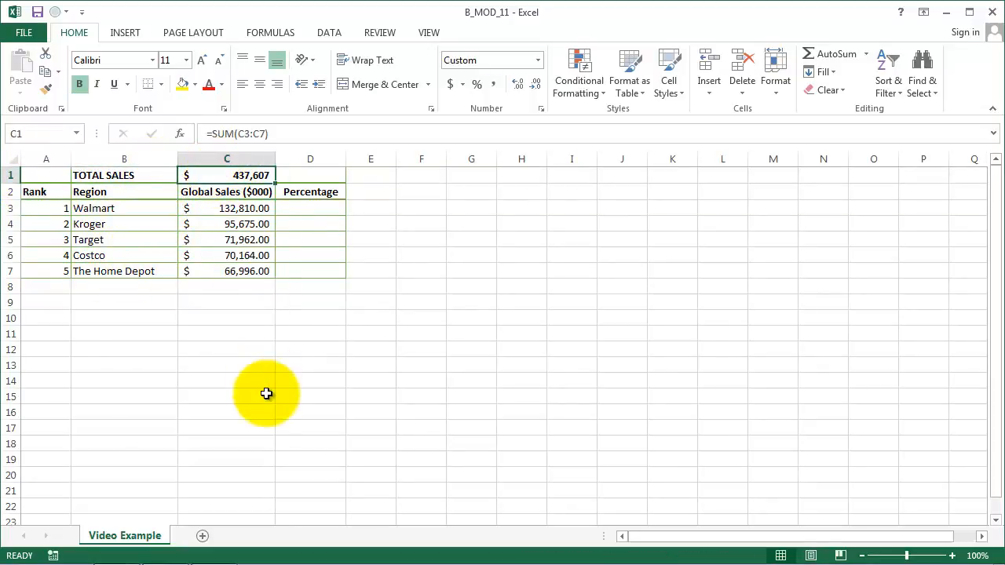
key(F2)
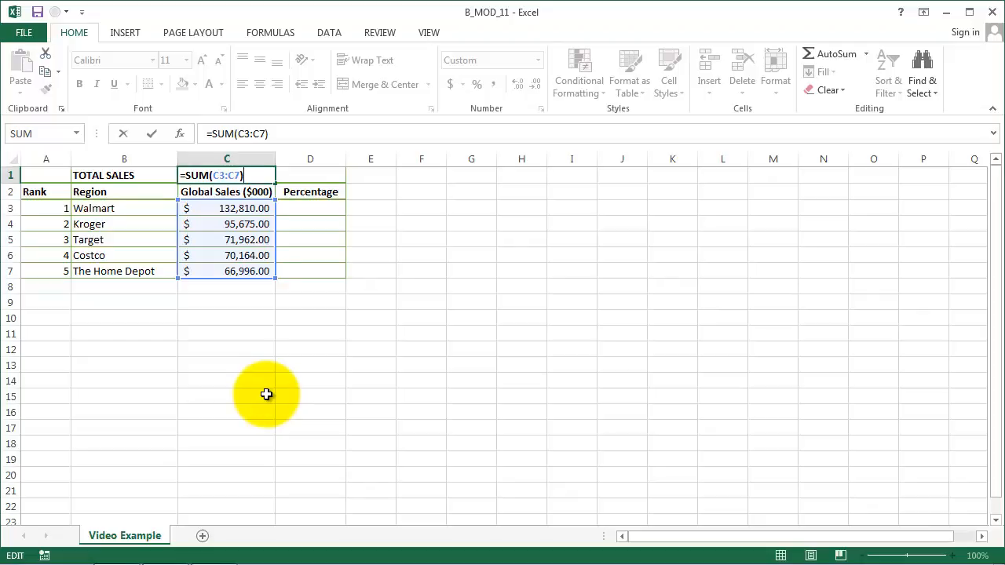
key(Escape)
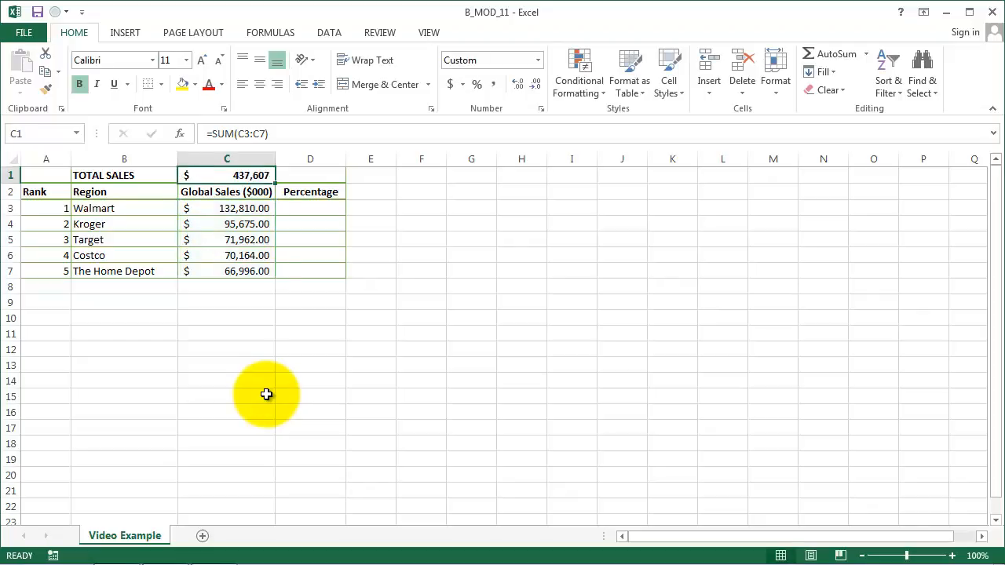
Step: Enter the formula =C3/C1 in D3 to calculate Walmart's percentage of total sales
key(Down)
key(Down)
key(Right)
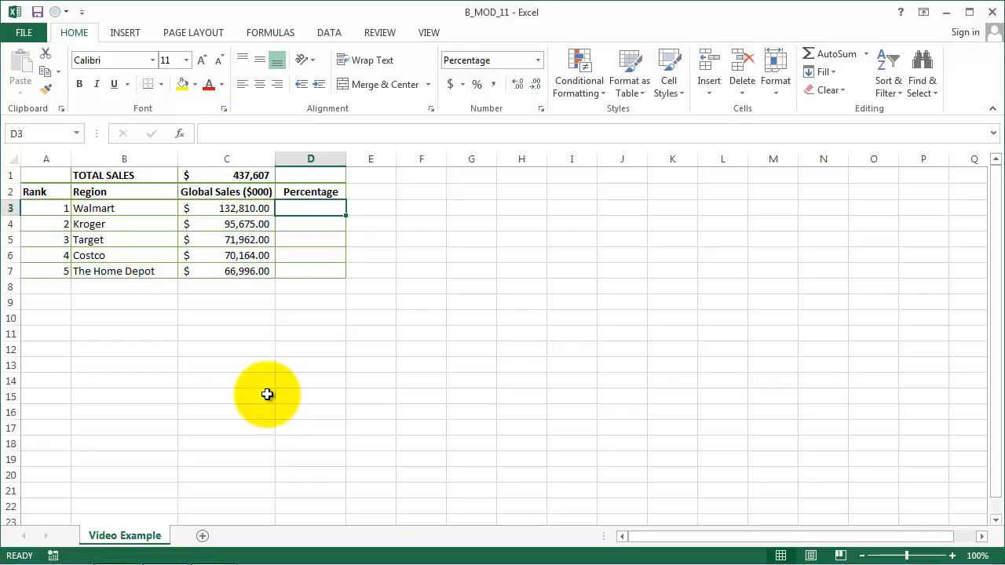
text(=)
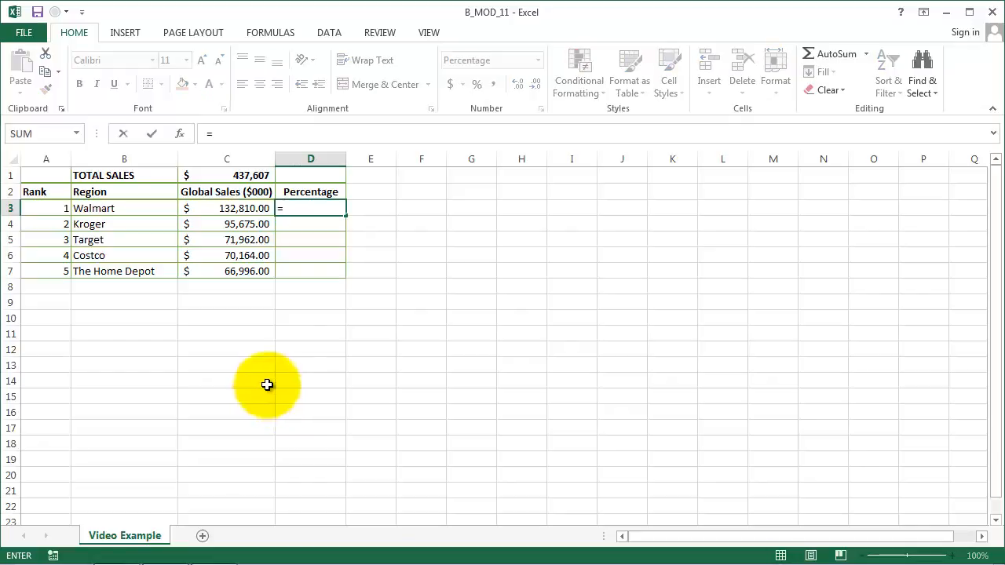
click(255, 211)
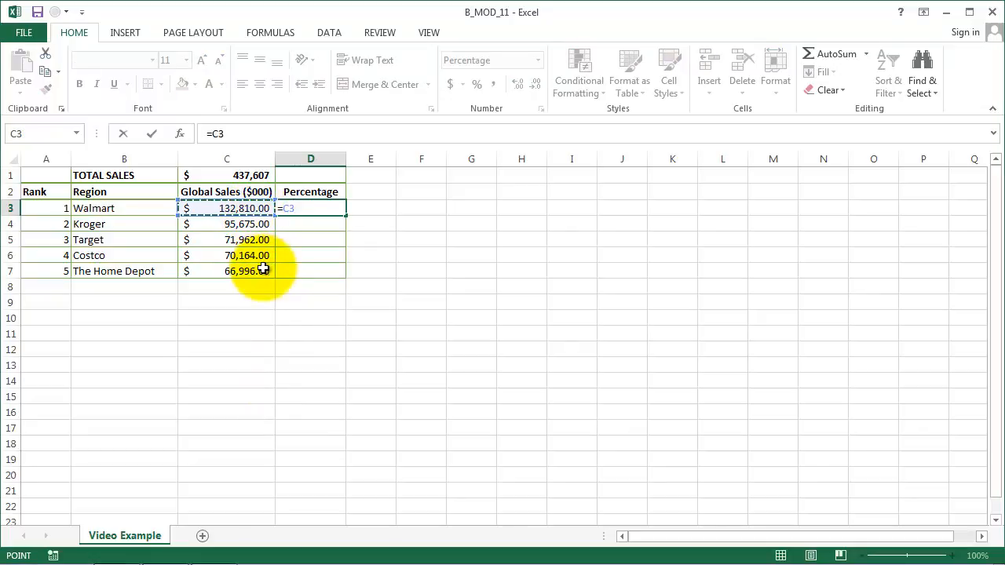
text(/)
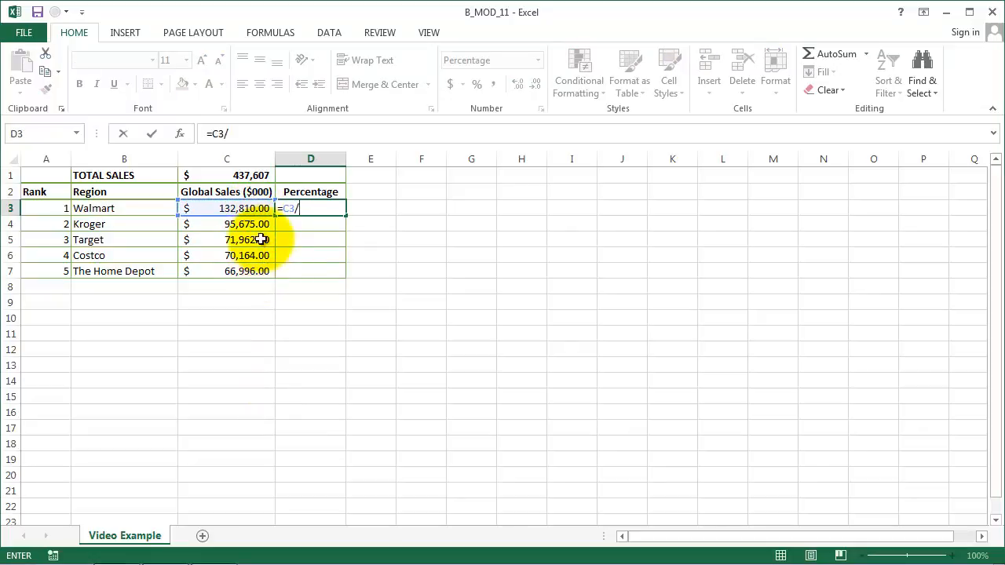
click(260, 175)
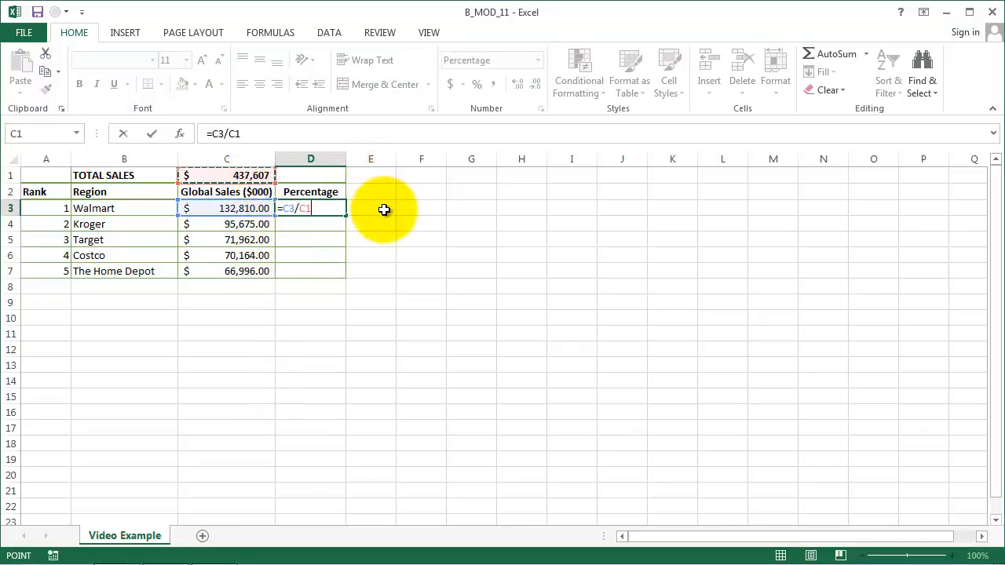
key(ctrl+Return)
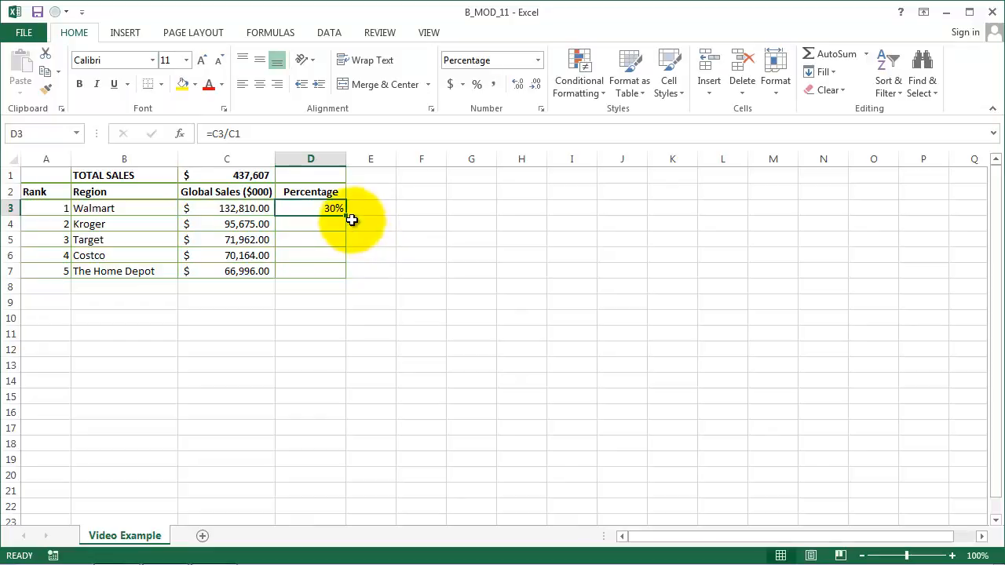
Step: Copy the Walmart percentage formula down through D7 and check the cell references in each copied formula
drag(347, 216, 346, 275)
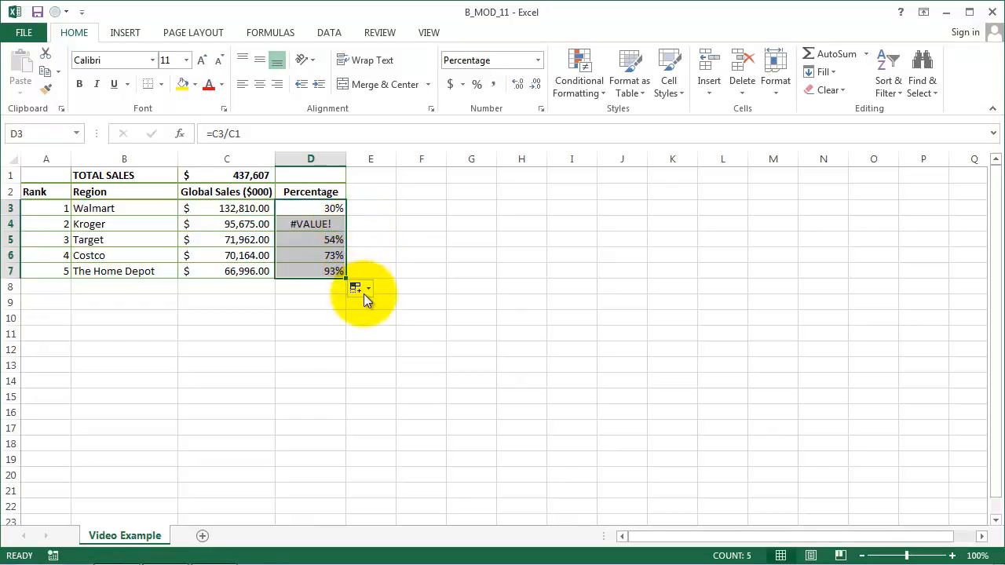
key(Down)
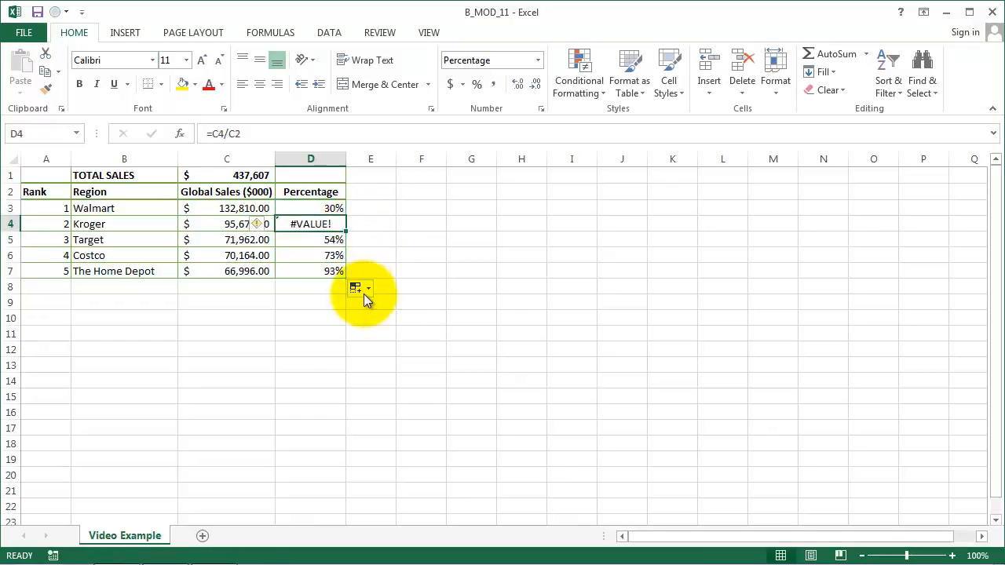
key(F2)
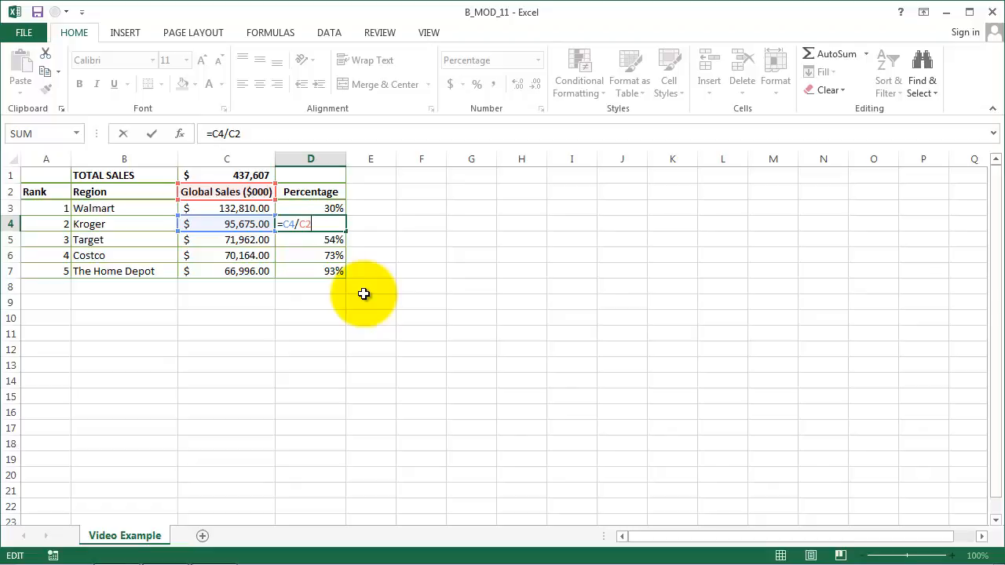
key(ctrl+Return)
key(Down)
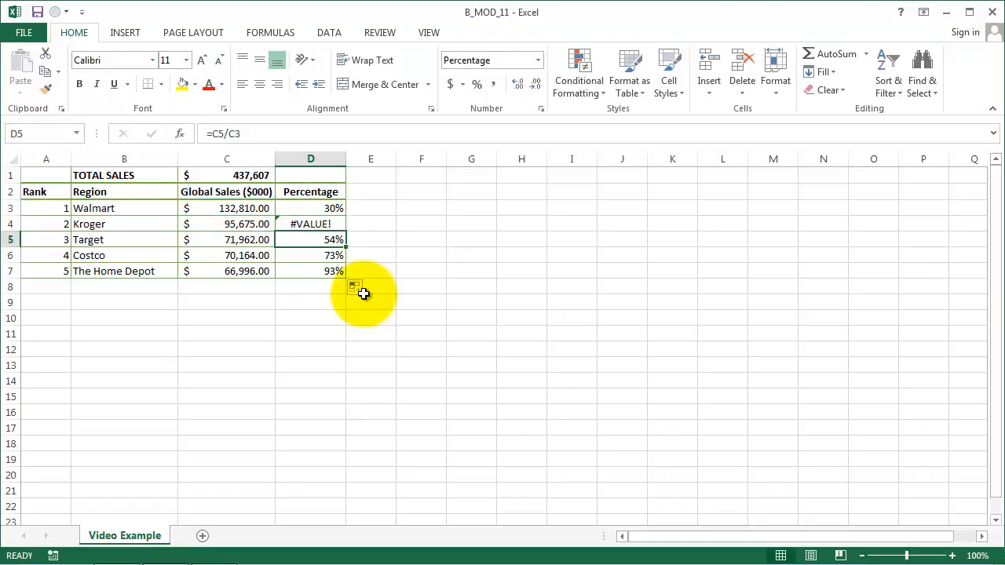
key(F2)
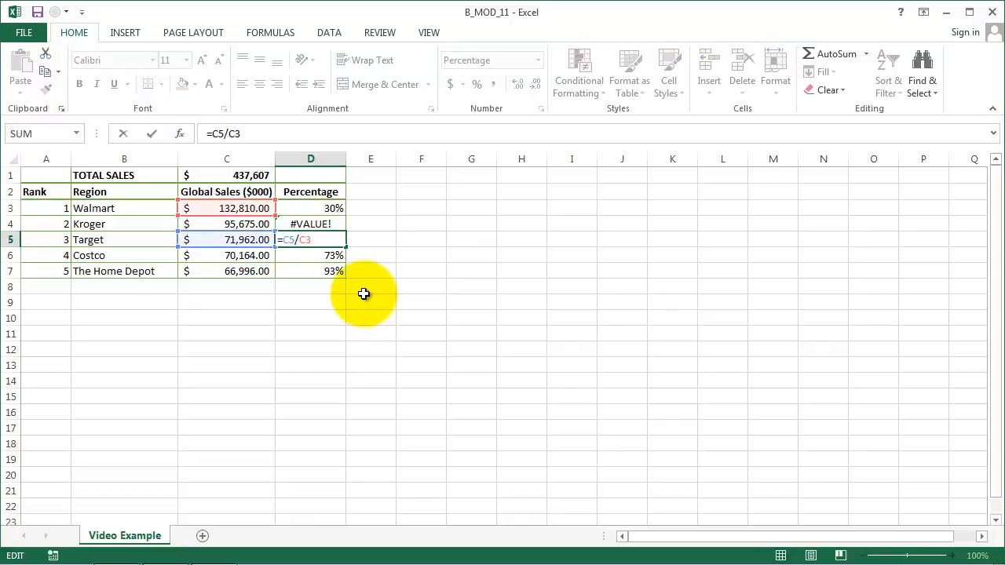
key(Return)
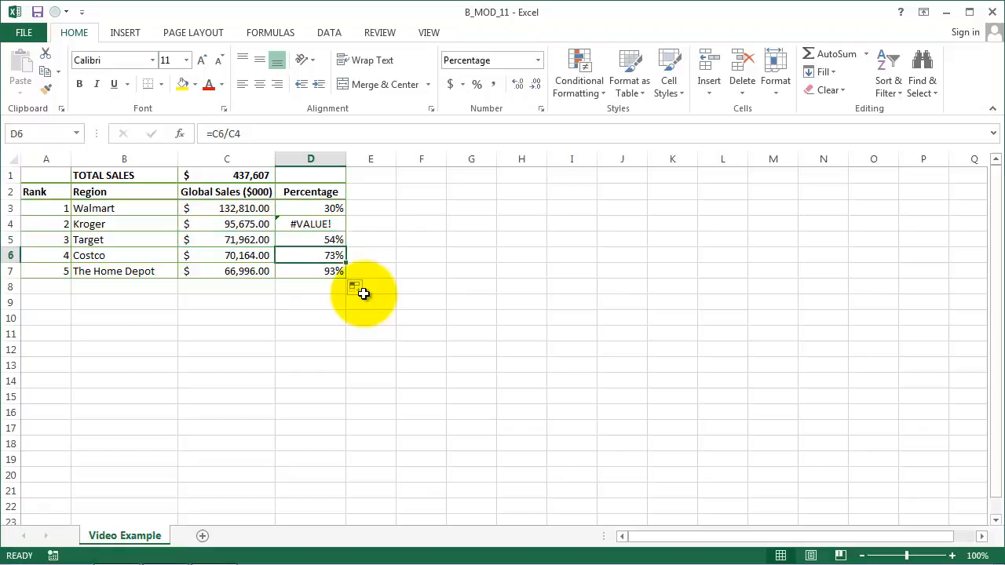
key(F2)
key(Return)
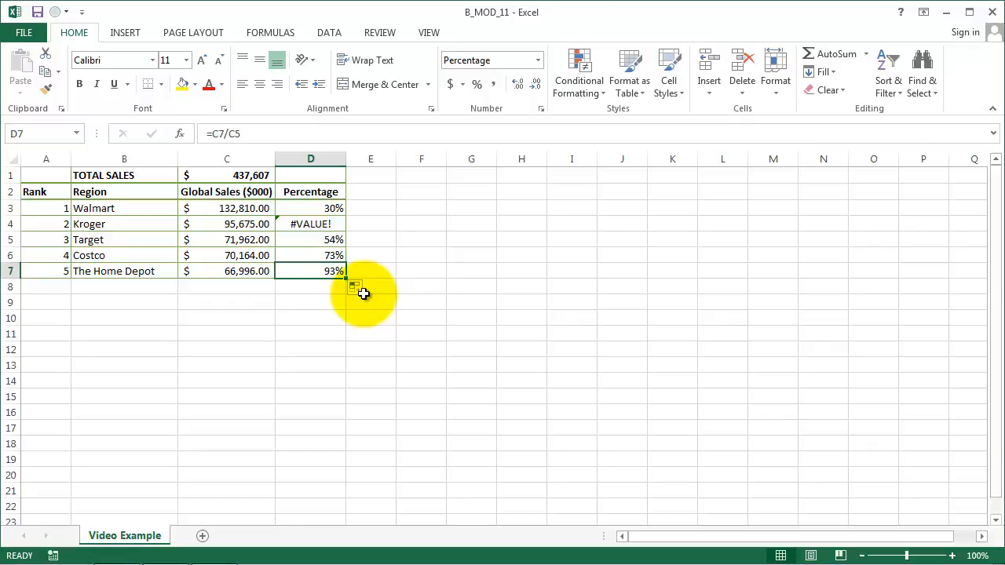
key(F2)
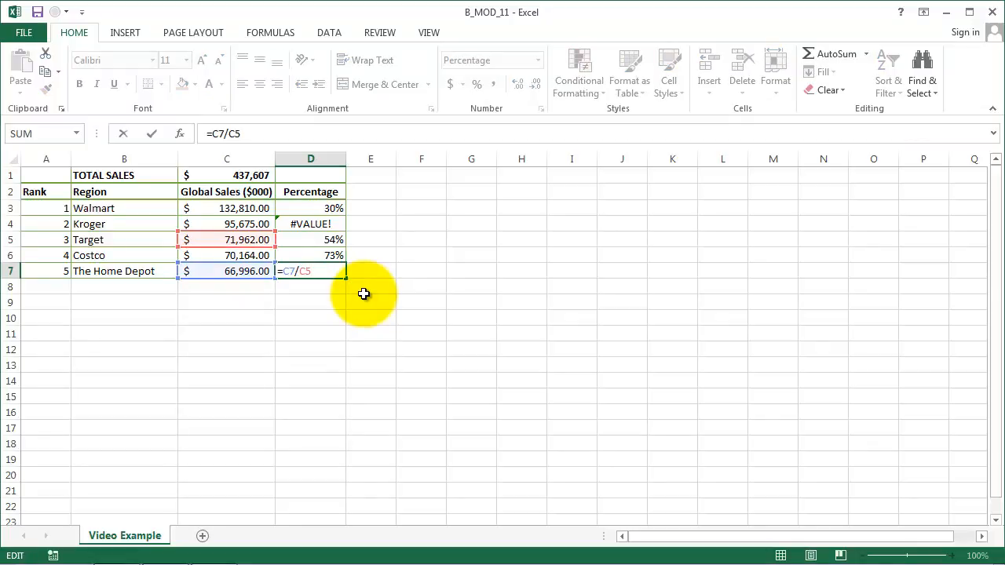
key(Escape)
Step: Clear the copied percentage formulas from D4:D7
key(shift+Up)
key(shift+Up)
key(shift+Up)
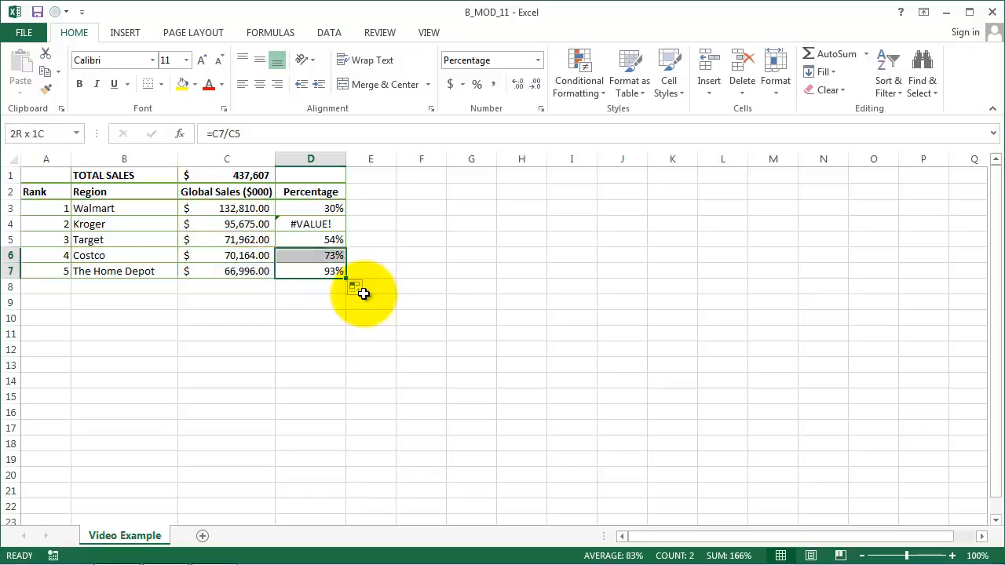
key(Delete)
Step: Enter the formula =C4/C1 in D4 to calculate Kroger's percentage of total sales
key(Up)
key(Up)
key(Up)
key(Up)
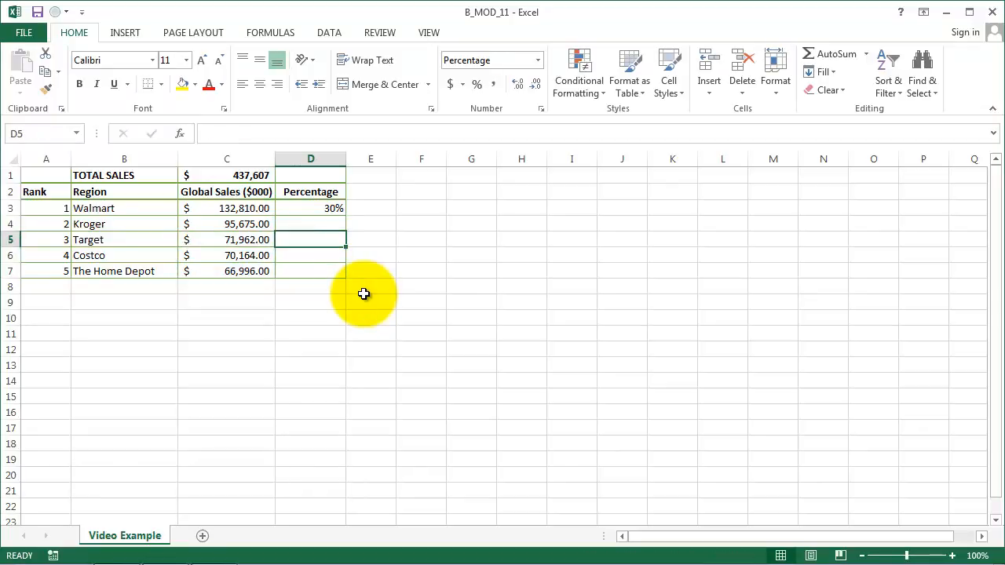
key(Down)
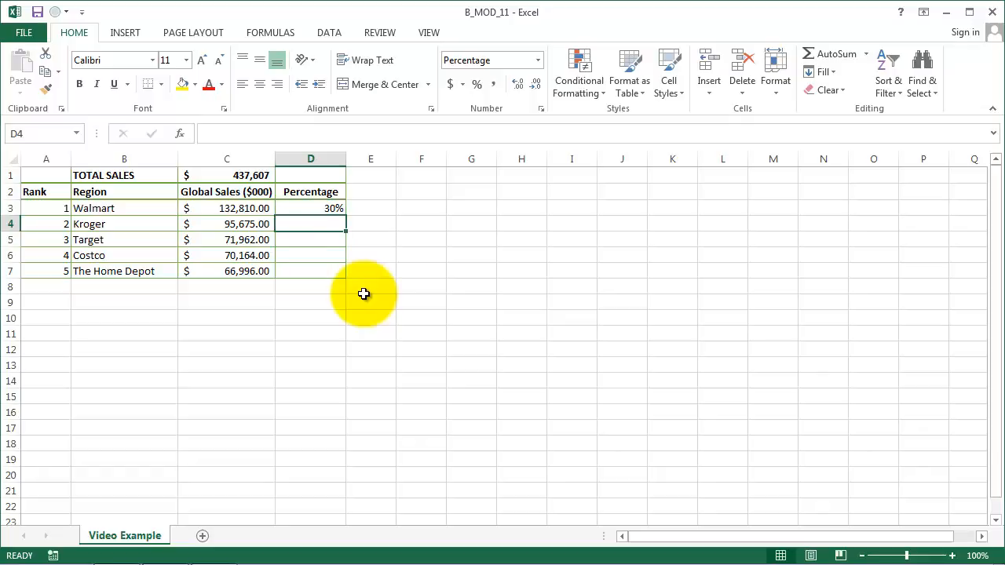
text(=)
key(Left)
text(/)
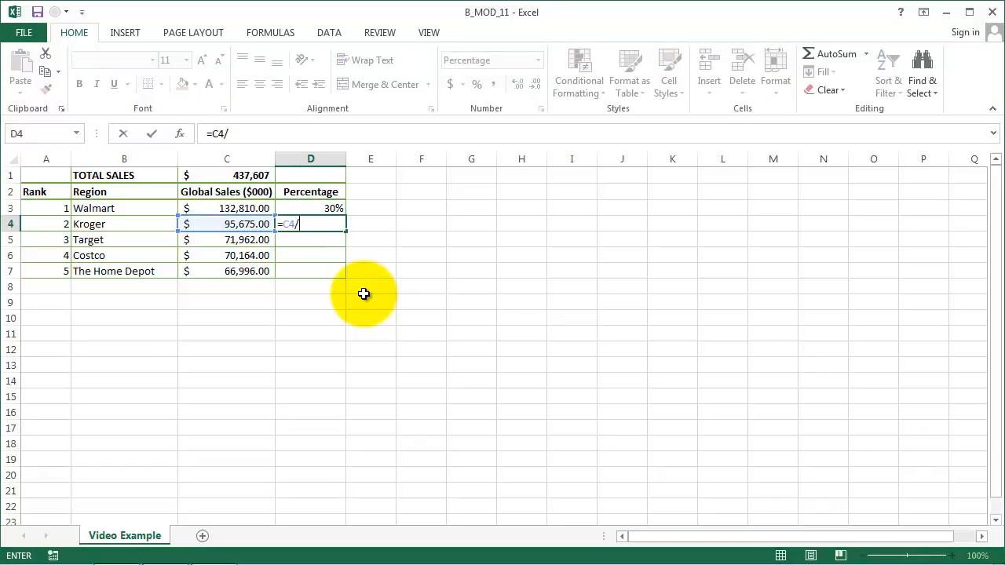
key(Left)
key(Up)
key(Up)
key(Up)
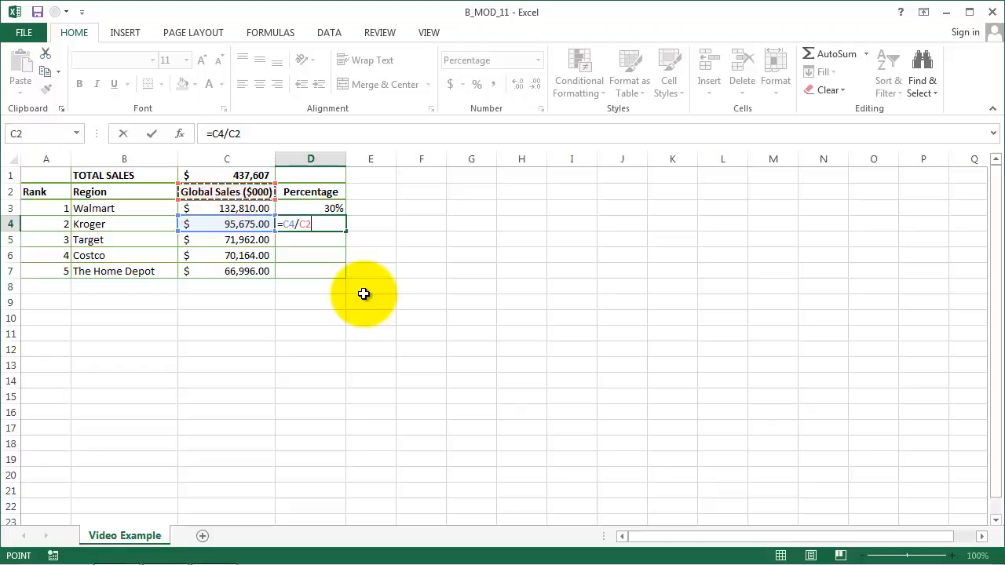
key(Return)
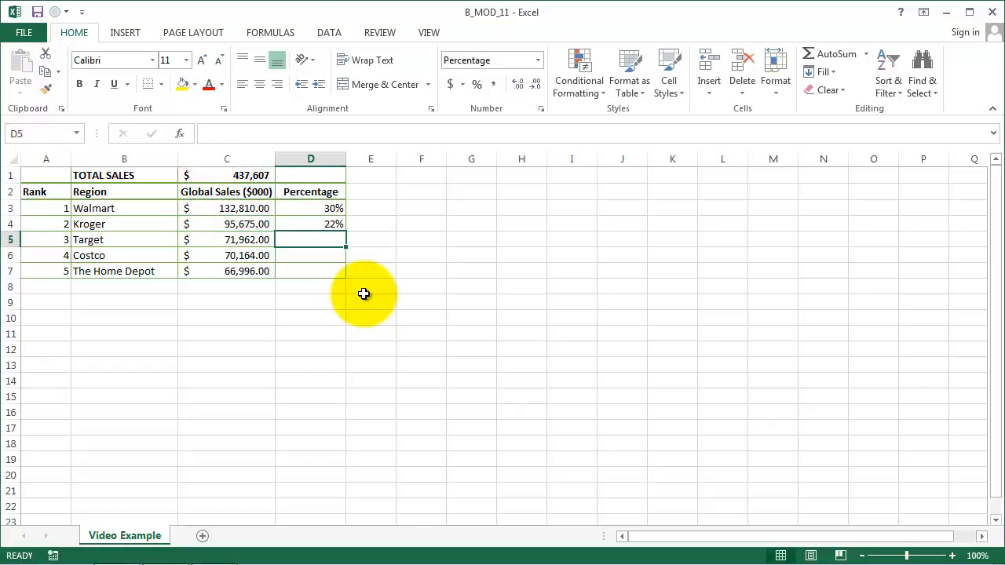
Step: Enter the formula =C5/C1 in D5 to calculate Target's percentage of total sales
text(=)
key(Left)
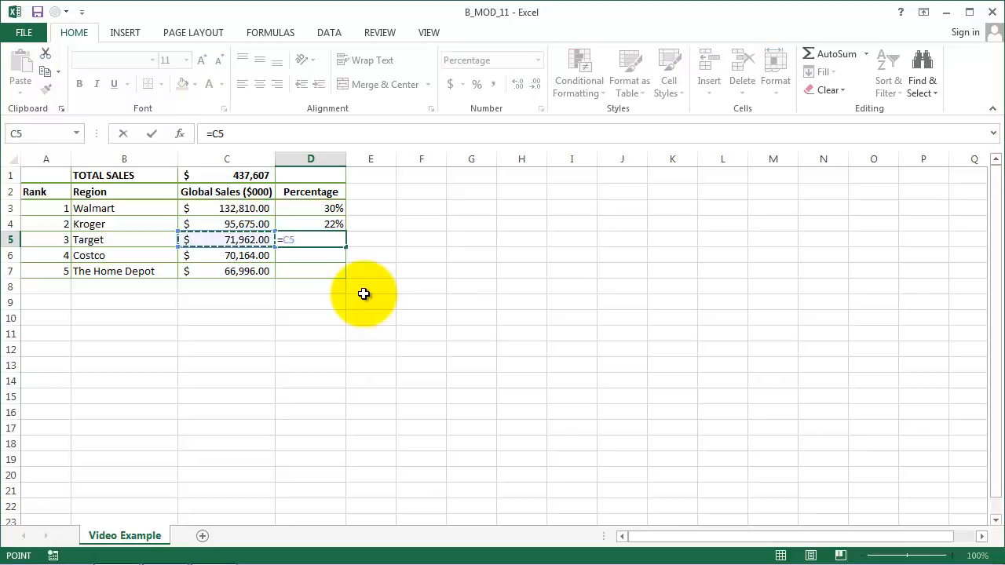
text(/)
key(Up)
key(Up)
key(Up)
key(Up)
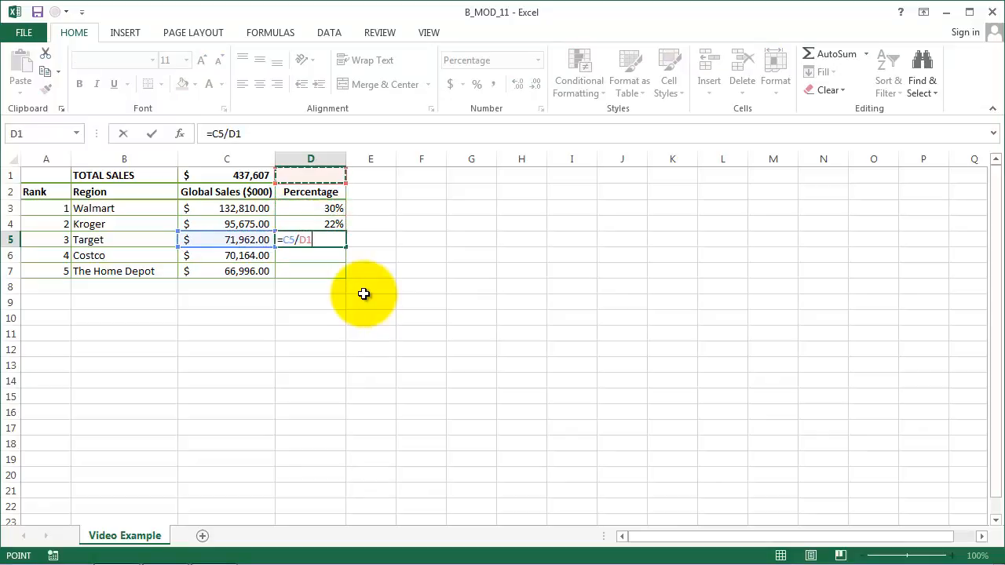
key(Left)
key(Return)
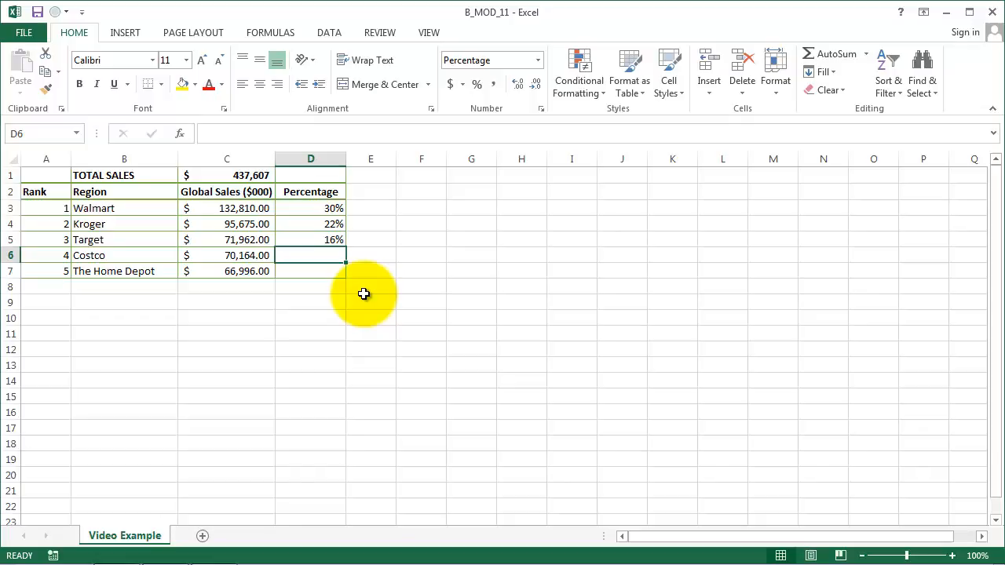
Step: Clear the individually entered percentage formulas for Kroger and Target in D4:D5
key(Up)
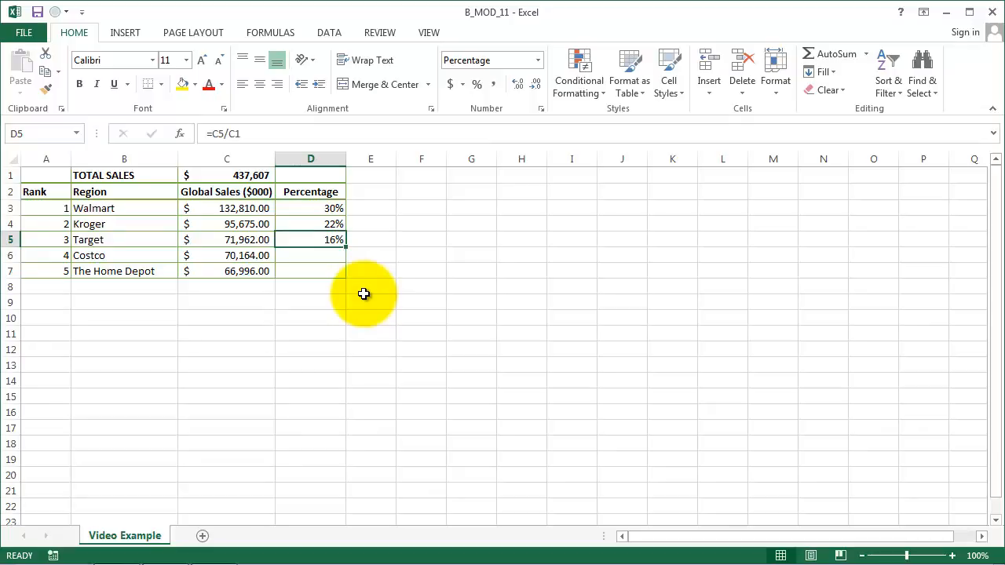
key(shift+Up)
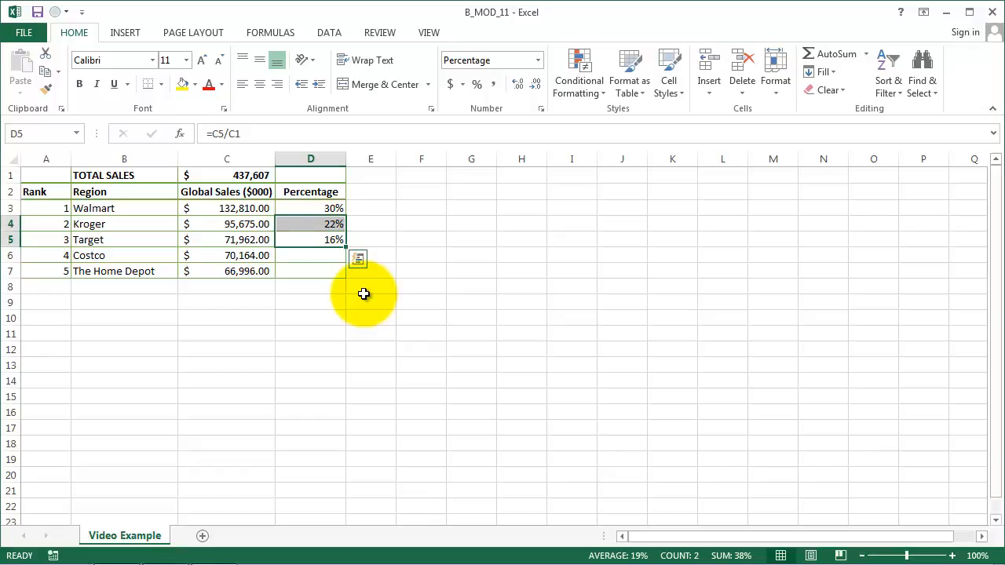
key(Delete)
Step: Change the Walmart percentage formula in D3 to =C3/C$1 so the total sales row reference is locked
key(Up)
key(Up)
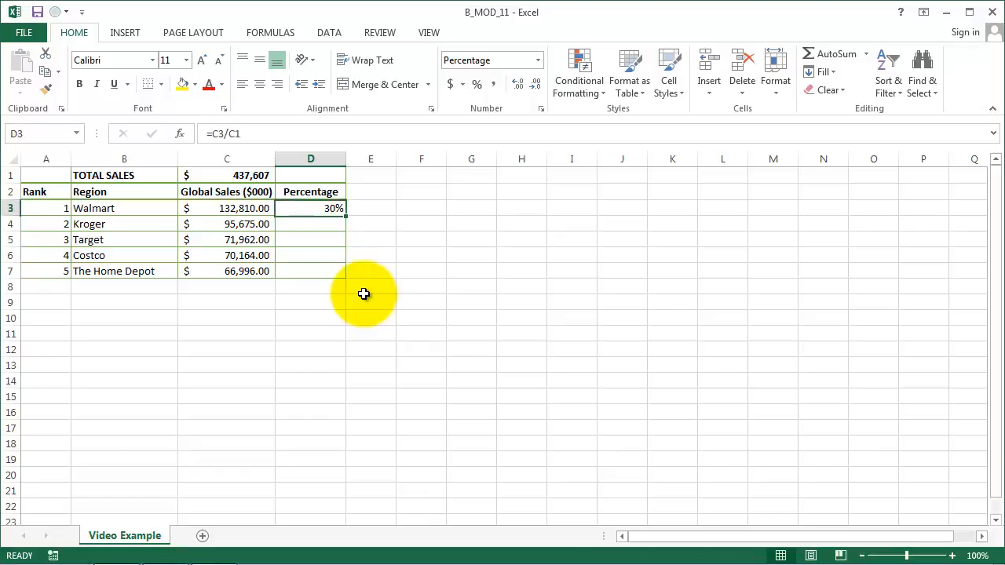
key(F2)
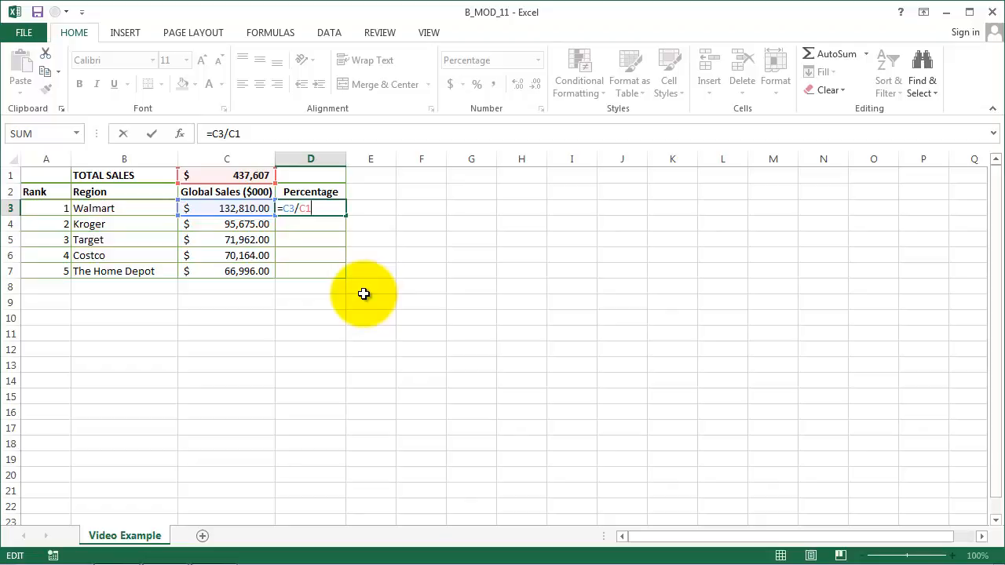
key(F4)
key(F4)
key(F4)
key(F4)
key(F4)
key(F4)
key(ctrl+Return)
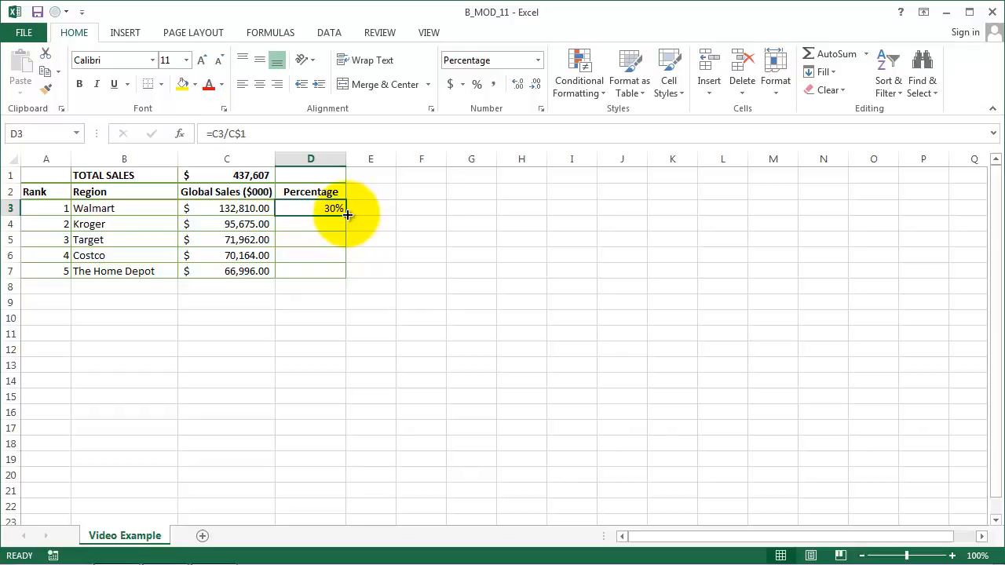
Step: Fill the Walmart percentage formula in D3 down through D7 for the remaining retailers
drag(348, 215, 348, 215)
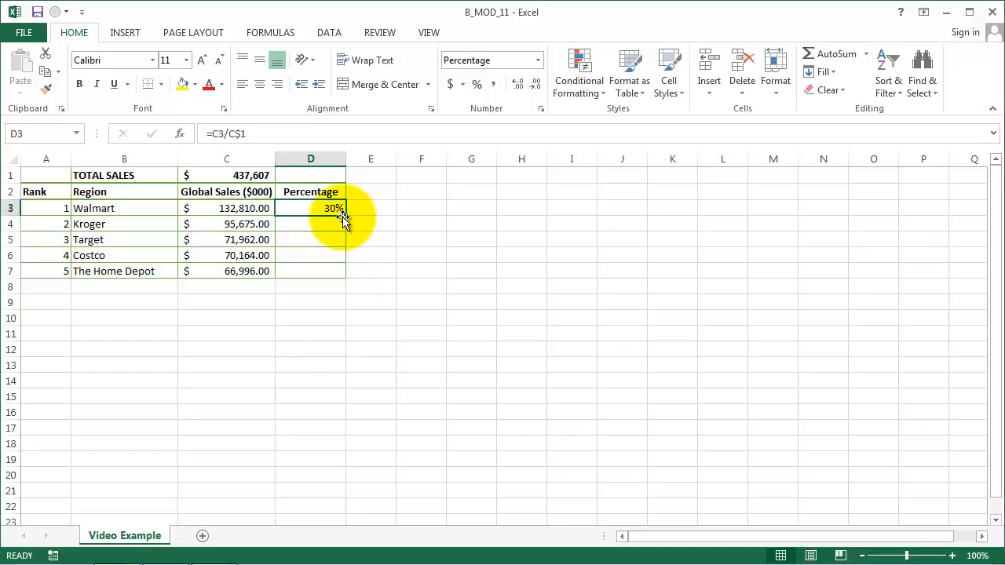
double_click(346, 215)
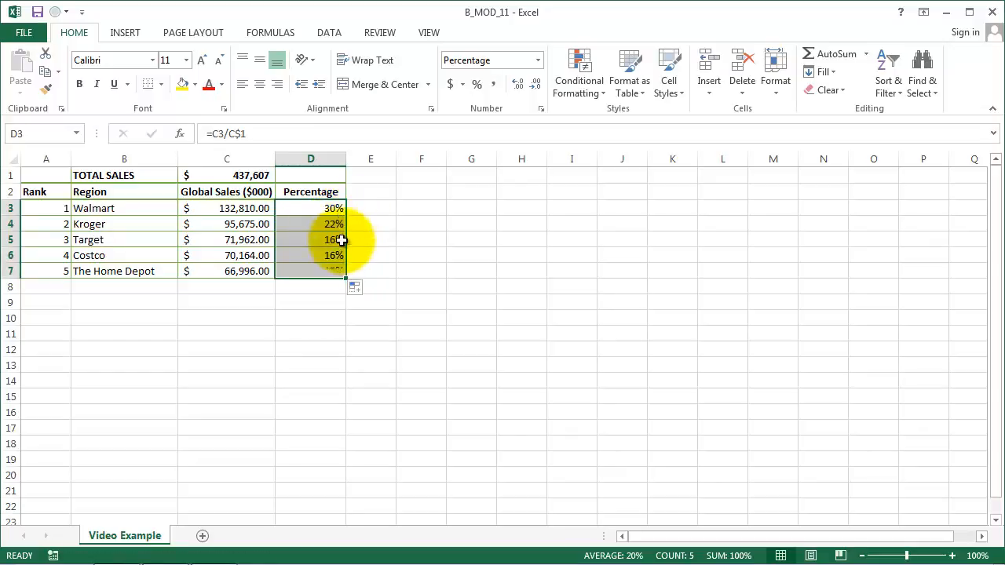
Step: Examine the cell references in each copied percentage formula from D4 to D7, leaving the formulas unedited
key(Down)
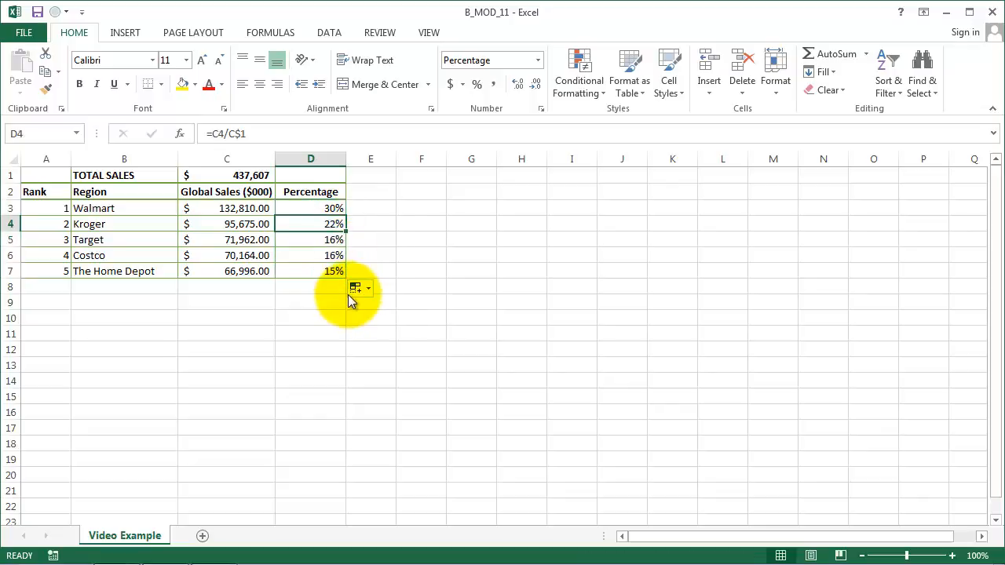
key(F2)
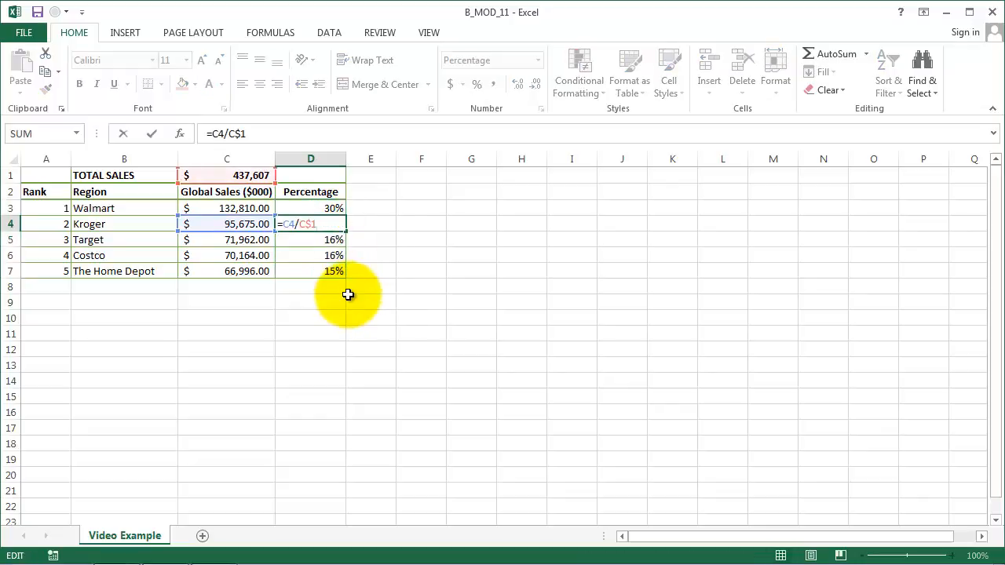
key(Escape)
key(Down)
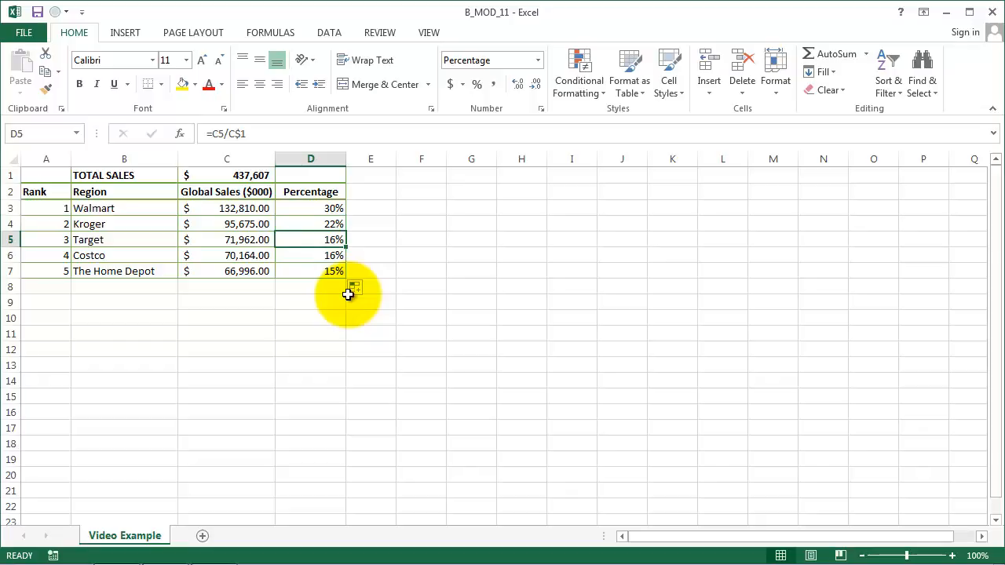
key(F2)
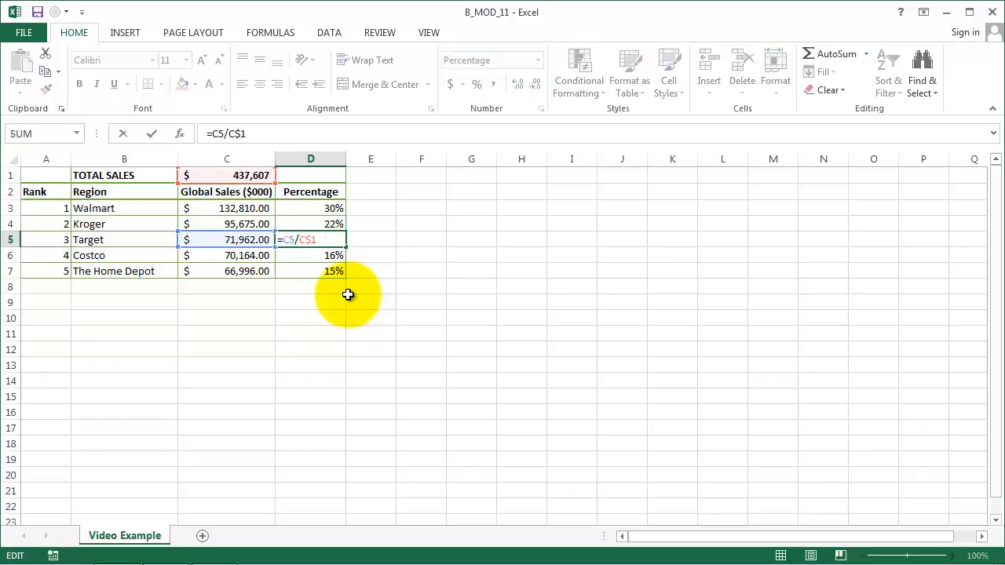
key(Escape)
key(Down)
key(F2)
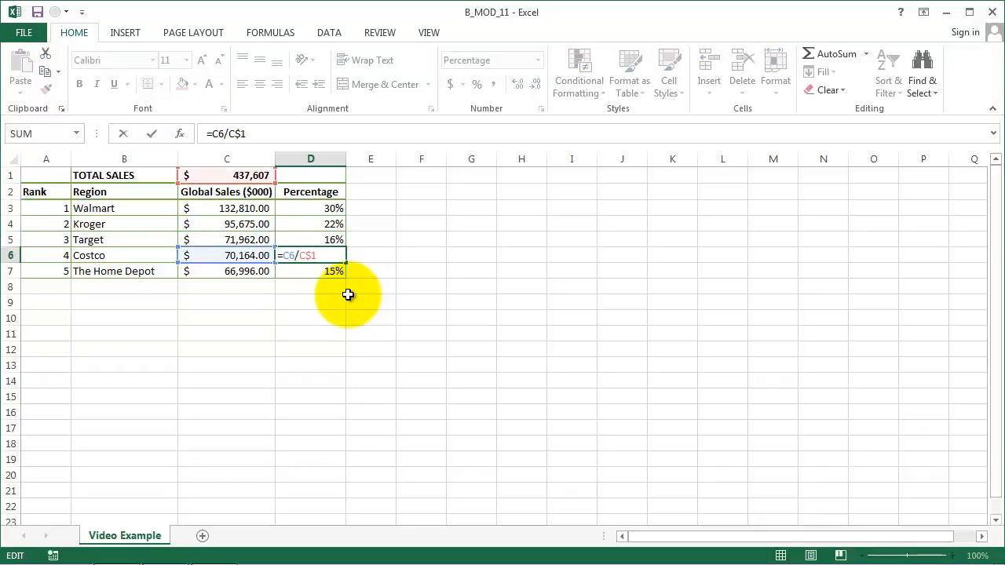
key(Escape)
key(Down)
key(F2)
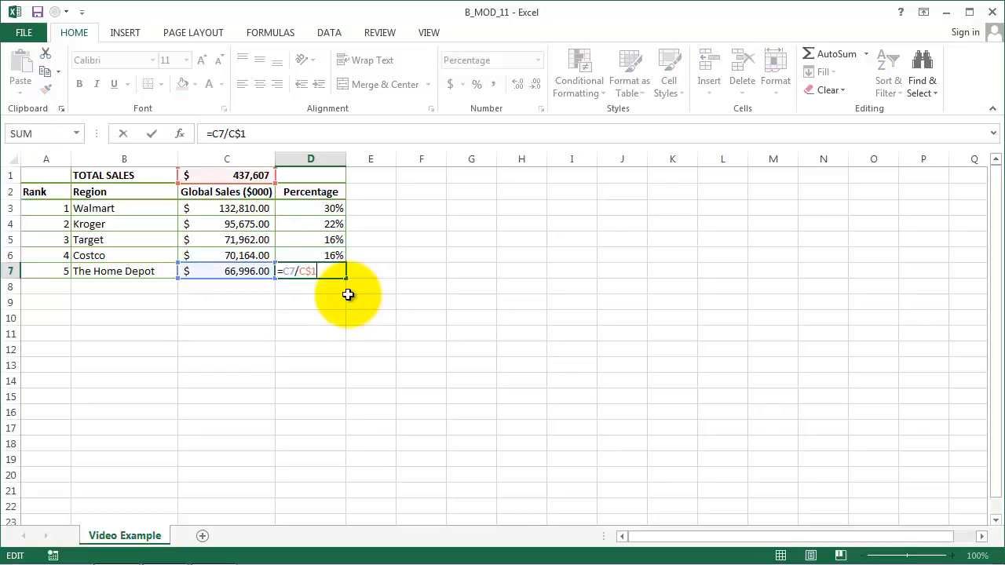
key(Escape)
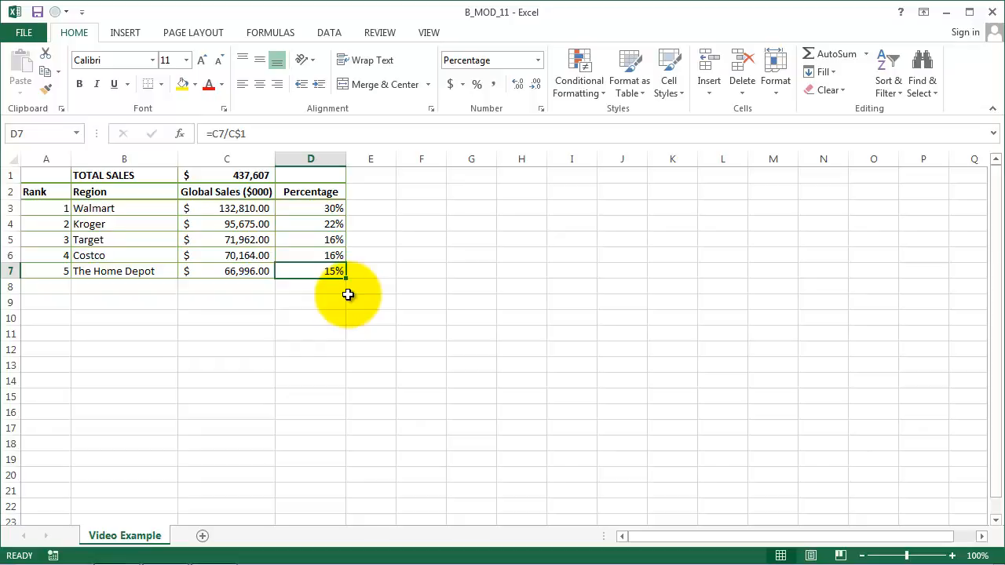
key(End)
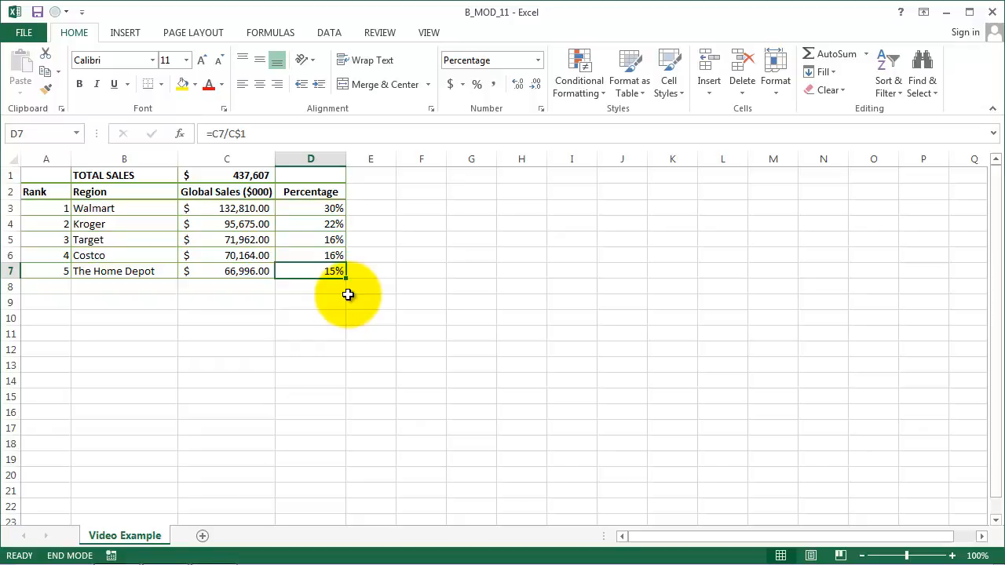